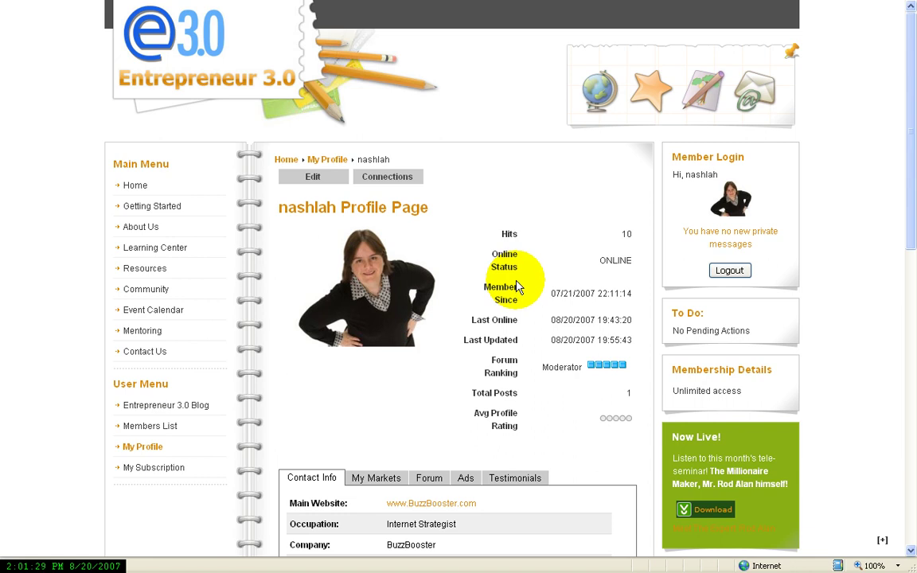
Step: Look through the profile page's contact info, markets, forum, ads and testimonials sections
scroll(517, 287, "down", 2)
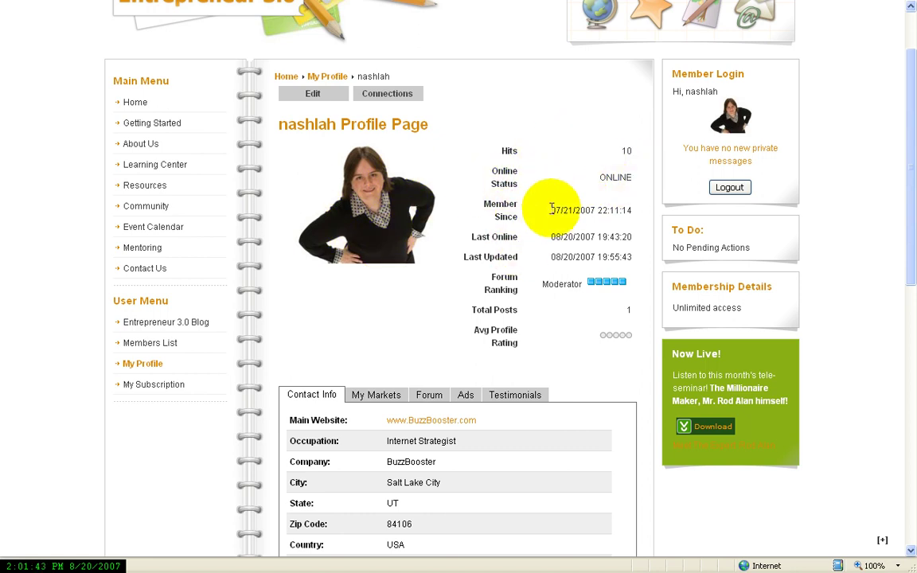
scroll(525, 219, "down", 4)
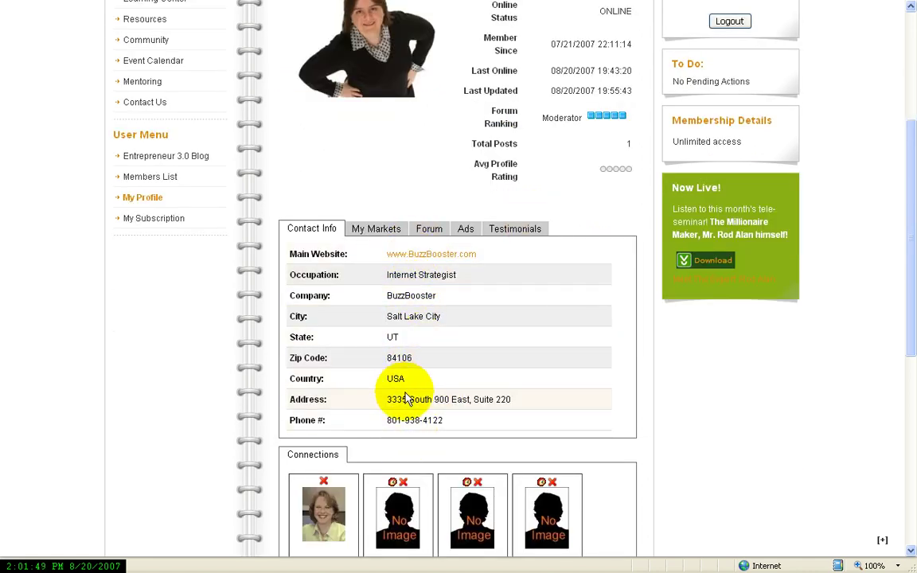
left_click(356, 233)
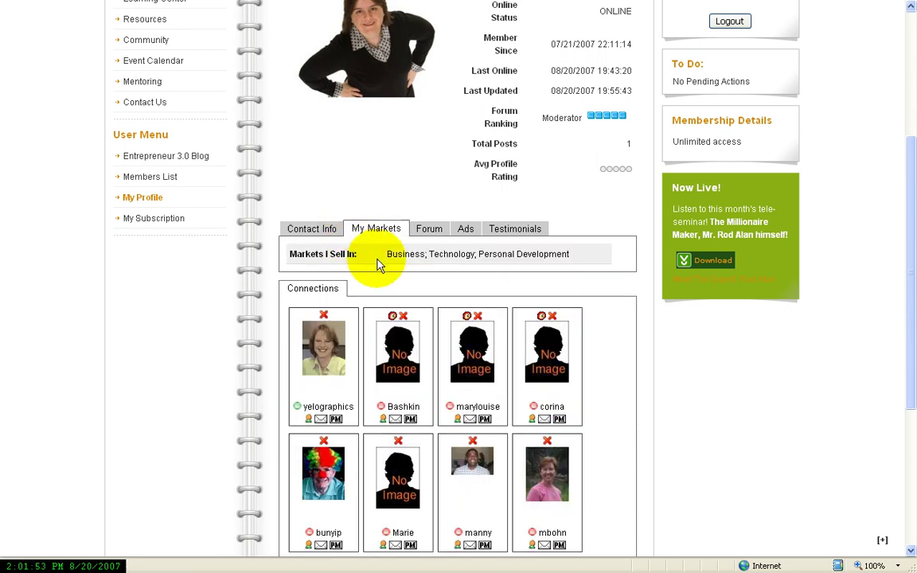
left_click(429, 233)
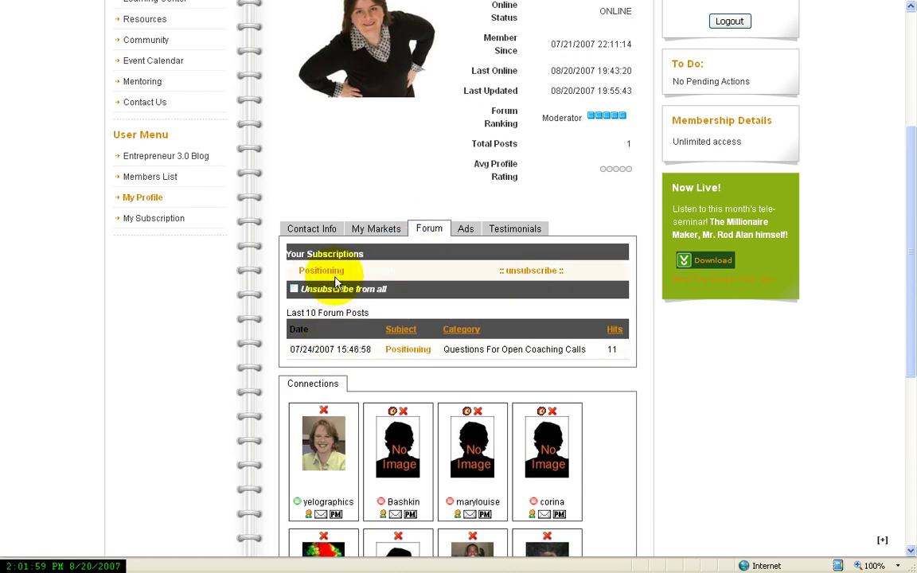
left_click(466, 232)
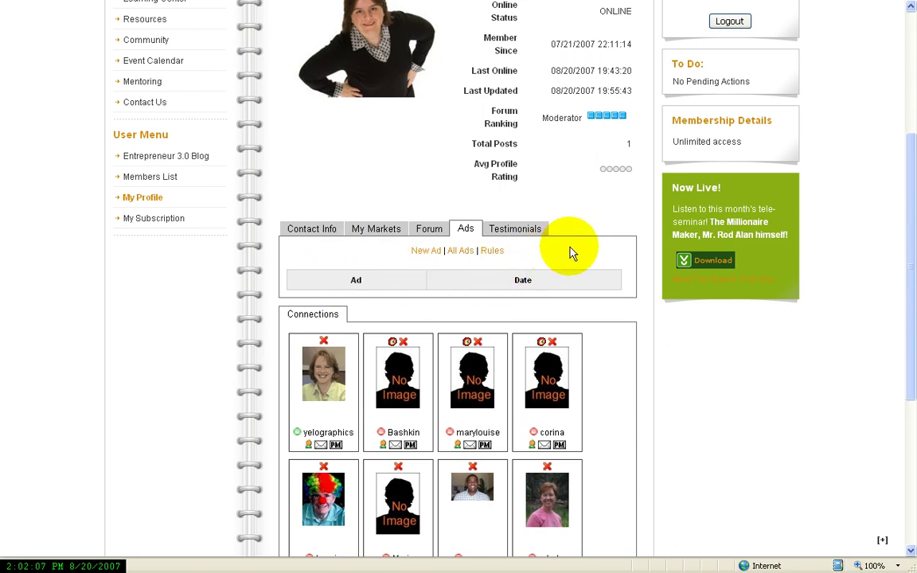
left_click(526, 229)
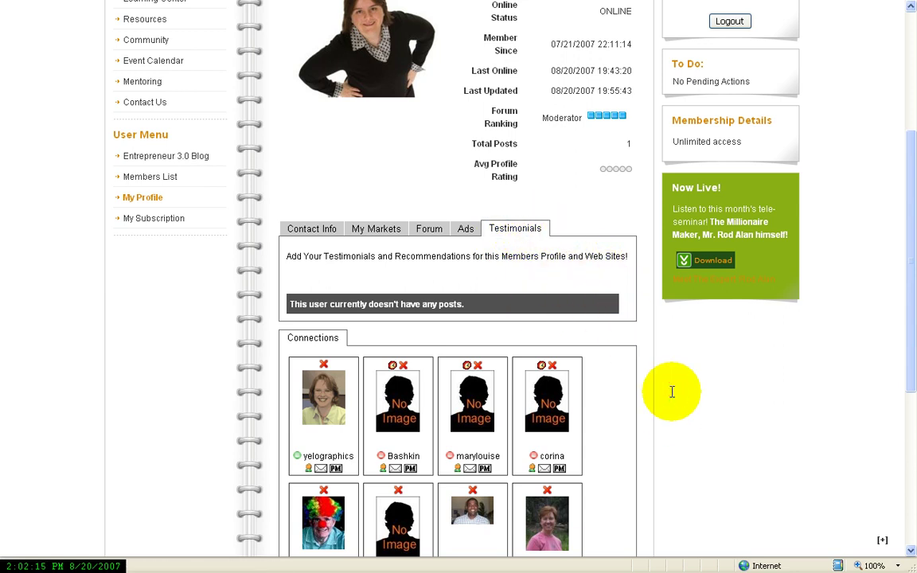
Step: Browse the profile's connections, including the second page of the list
scroll(672, 391, "down", 2)
scroll(672, 392, "down", 4)
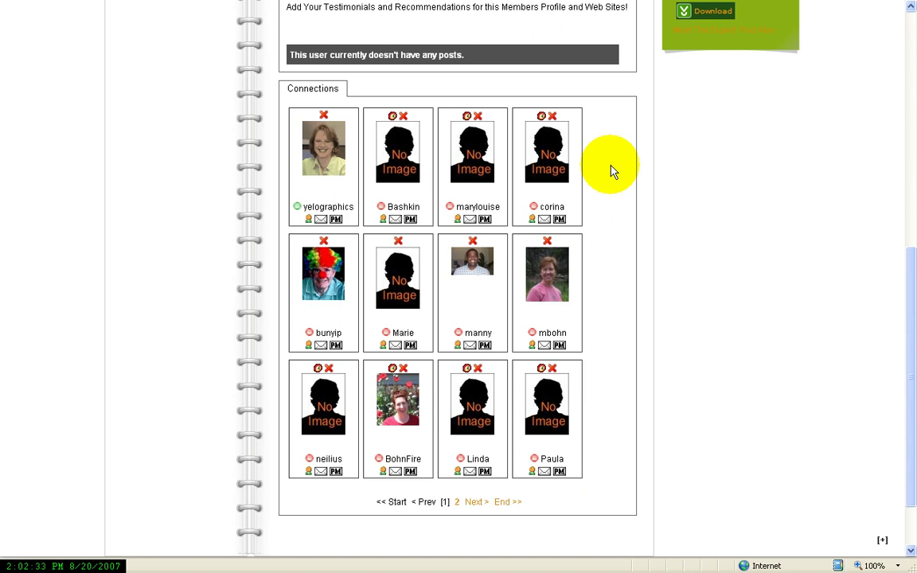
left_click(473, 502)
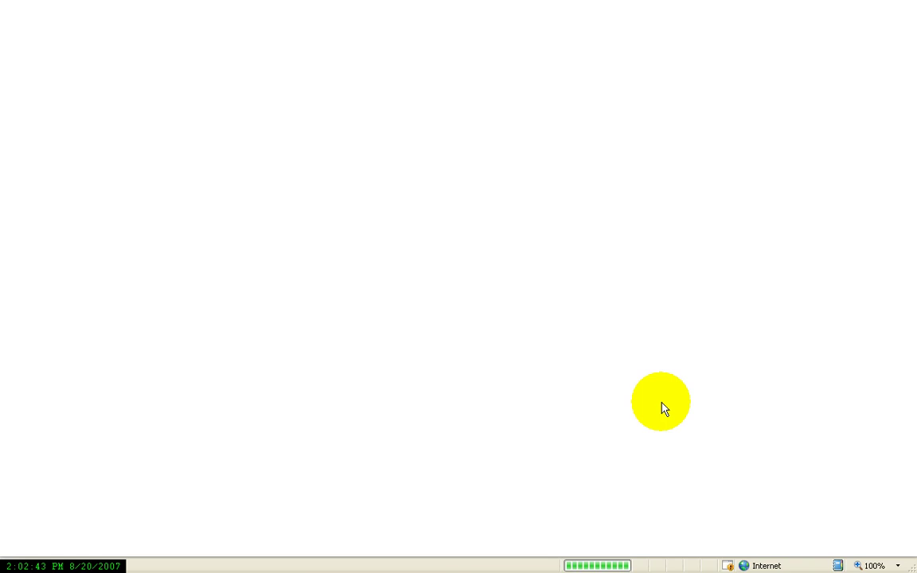
scroll(658, 404, "down", 8)
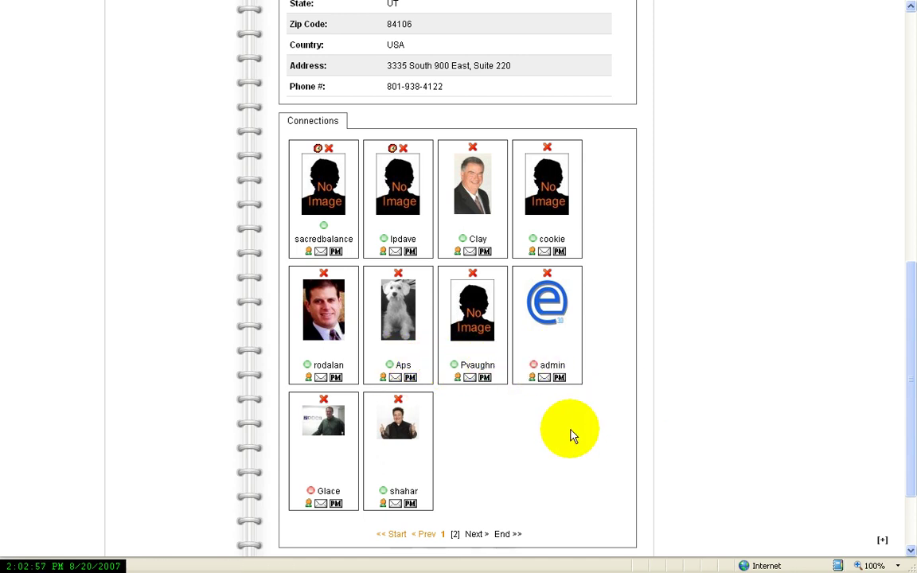
scroll(849, 312, "up", 5)
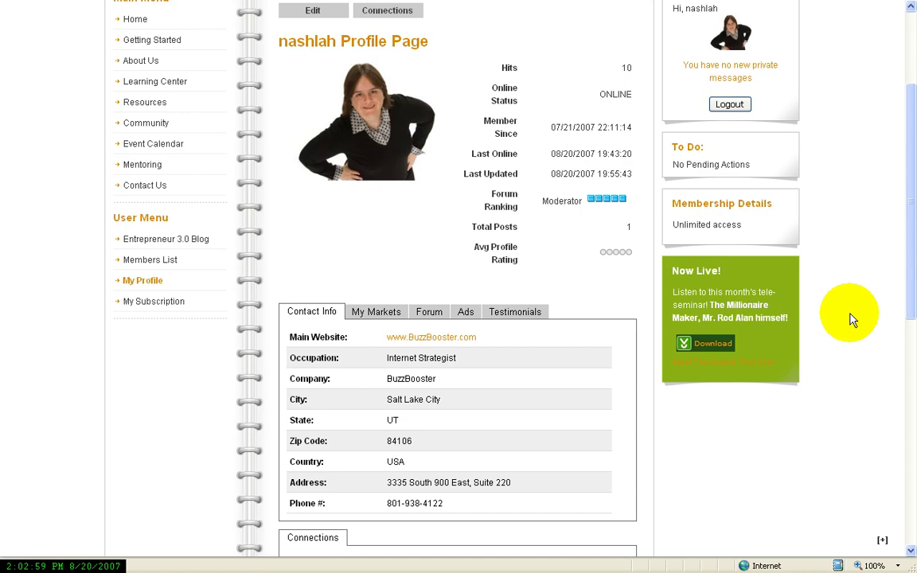
scroll(852, 319, "up", 2)
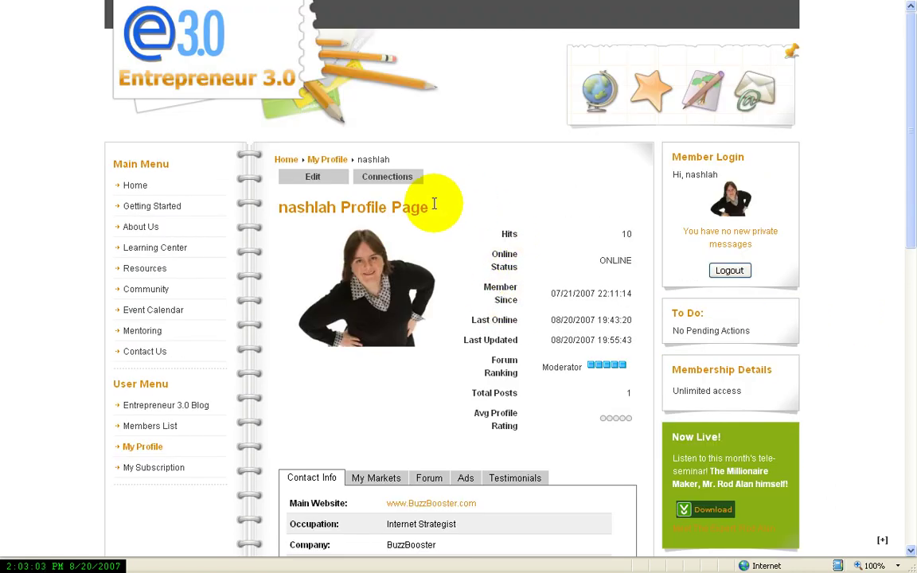
Step: Open the profile details for editing and review the personal info fields, including the help note for the user name
left_click(313, 180)
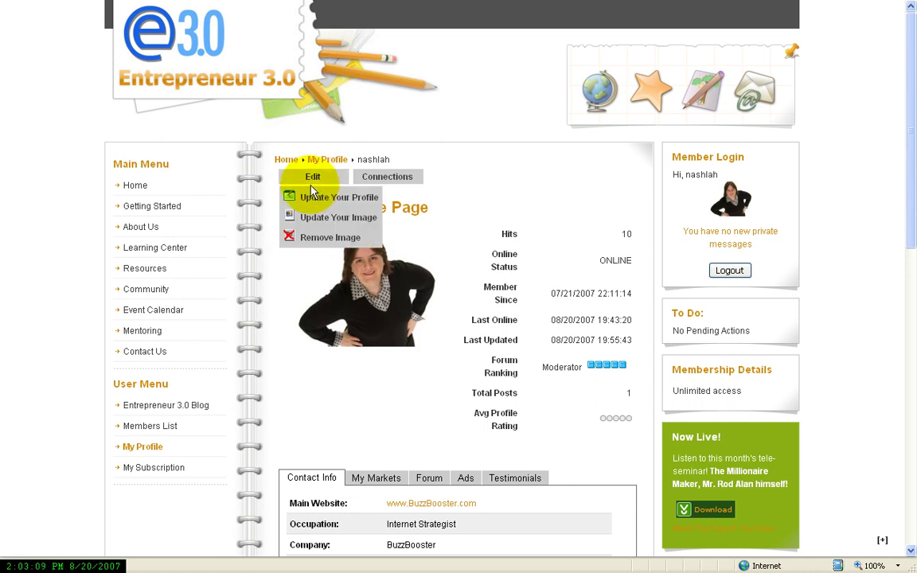
left_click(310, 199)
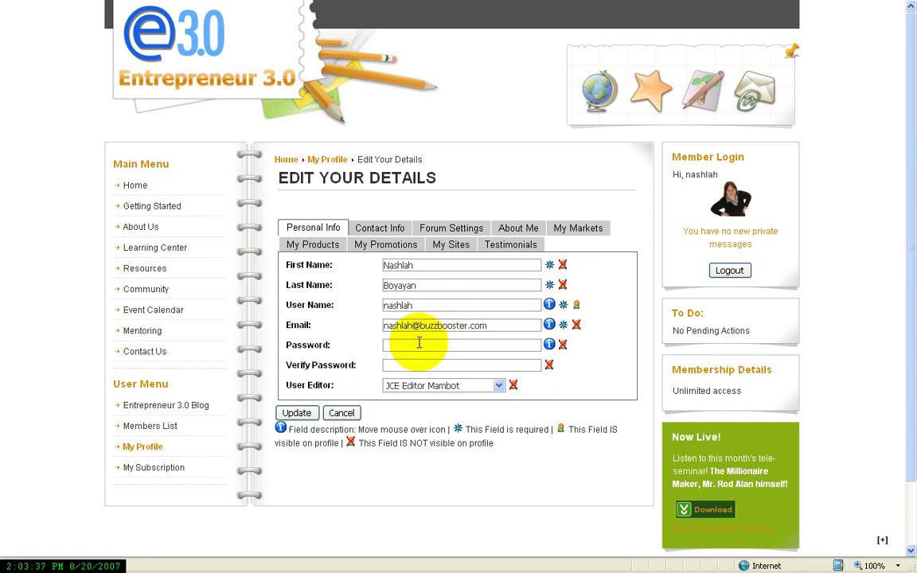
left_click(390, 344)
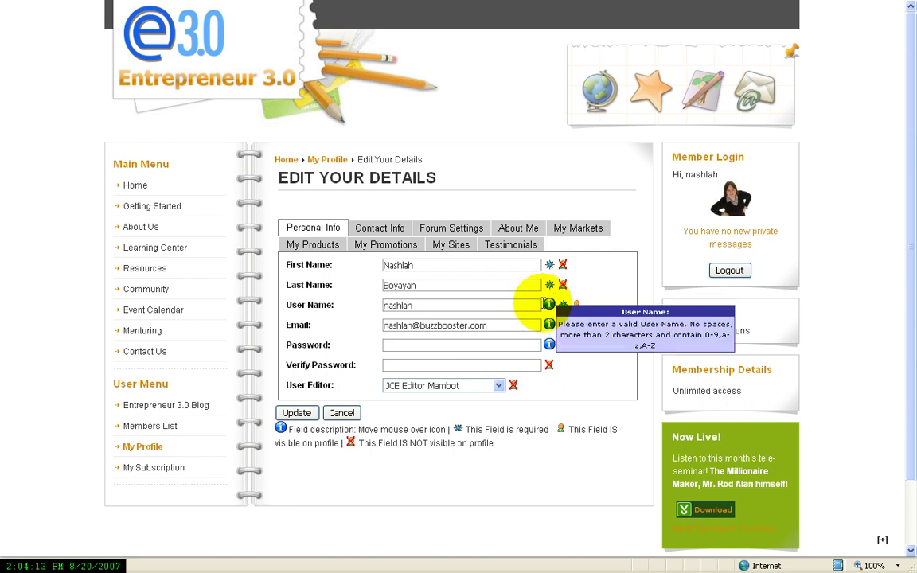
mouse_move(548, 309)
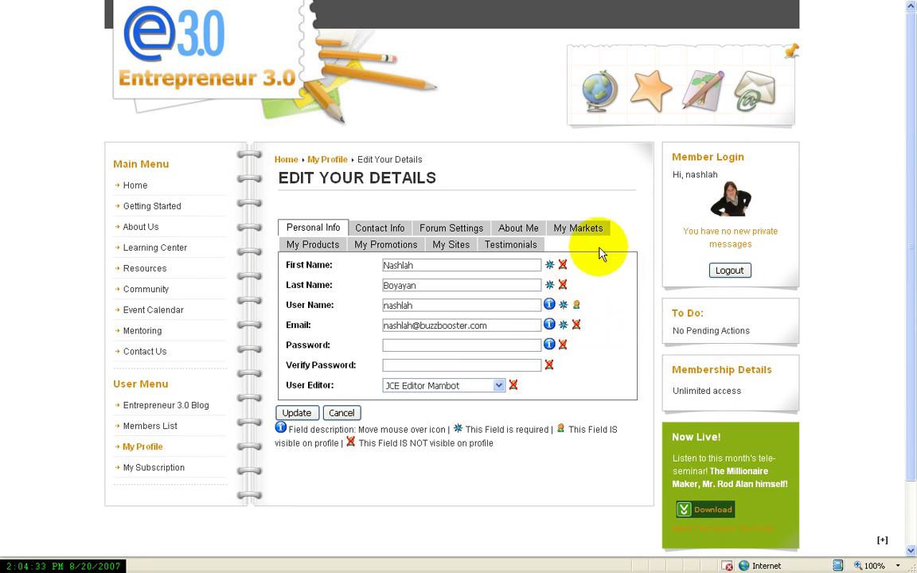
Step: Review the editable contact info, forum settings and About Me sections of the profile details
left_click(376, 226)
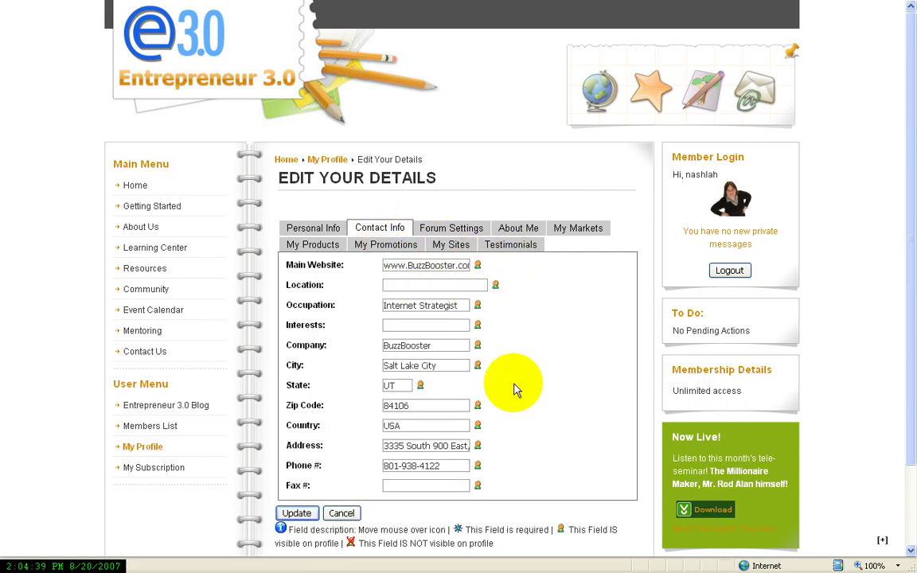
scroll(518, 337, "down", 3)
scroll(516, 335, "up", 2)
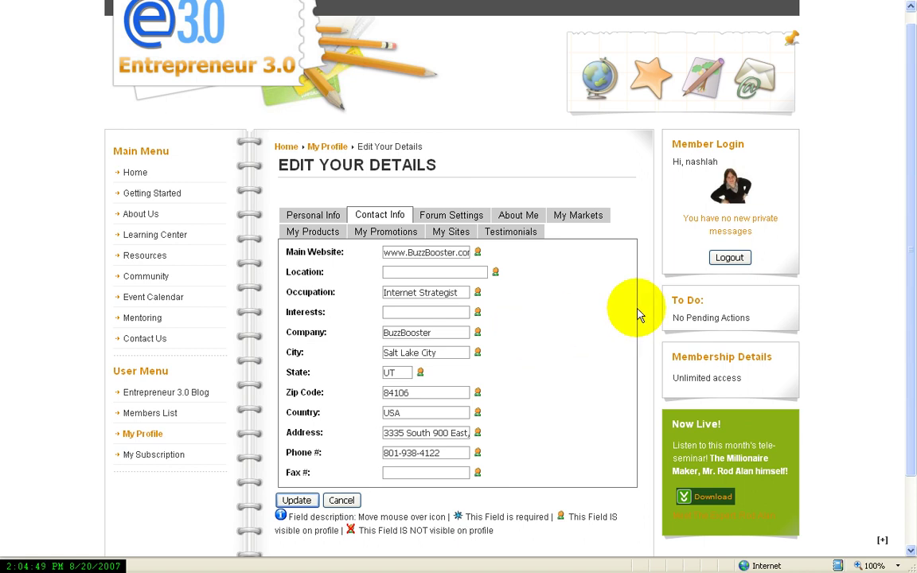
left_click(473, 215)
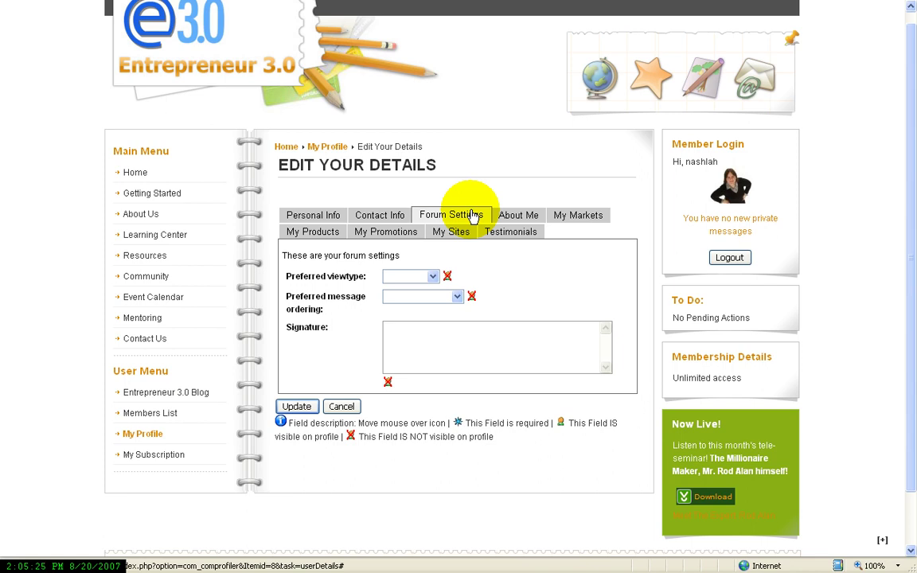
left_click(518, 216)
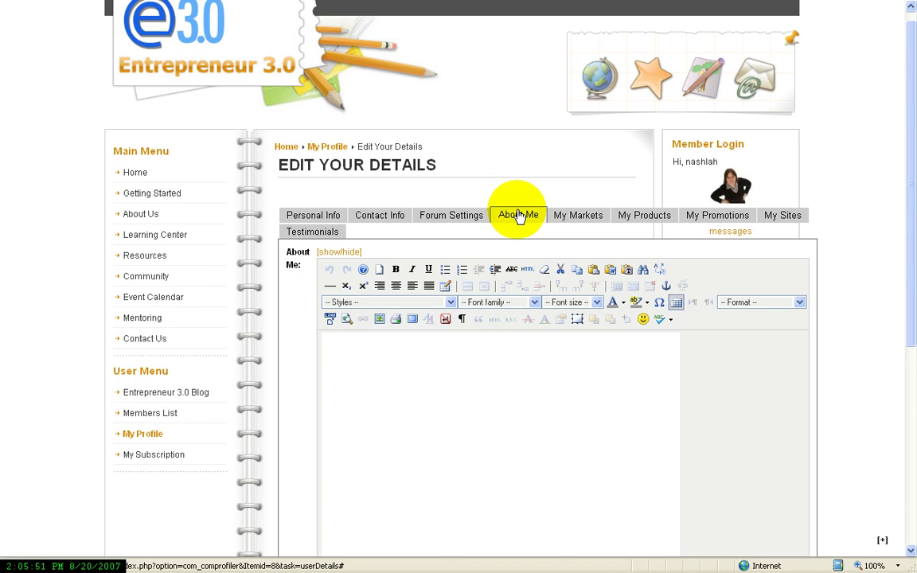
Step: Examine the markets, products and promotions fields in the profile details
left_click(558, 217)
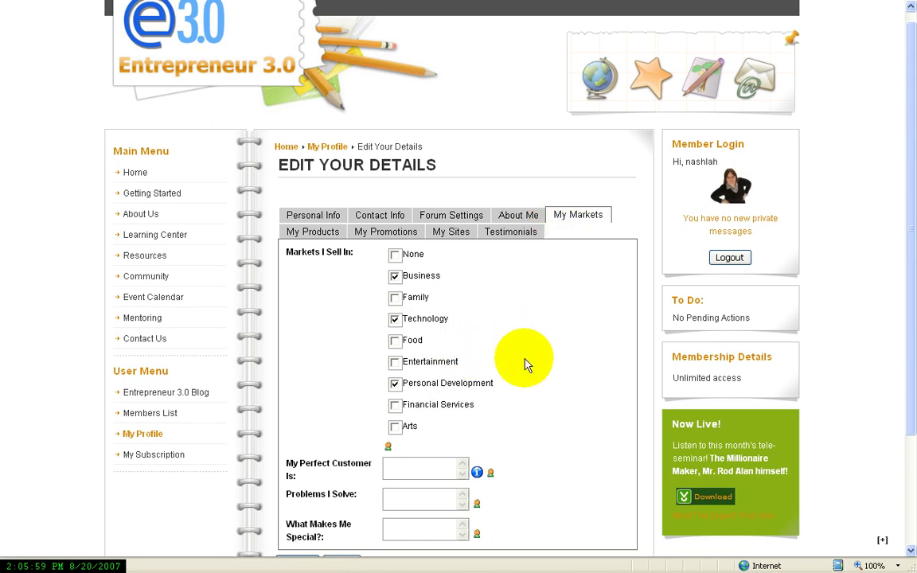
scroll(523, 365, "down", 2)
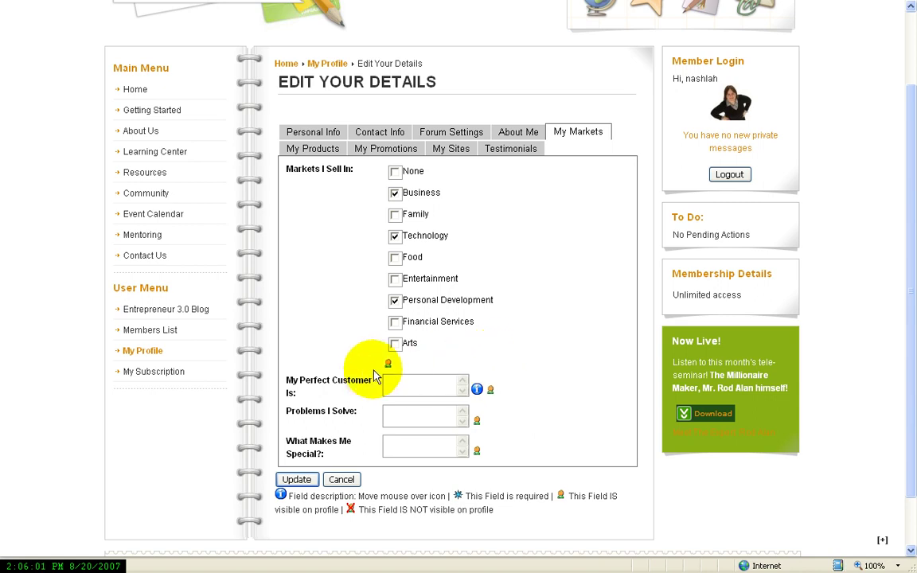
left_click(397, 450)
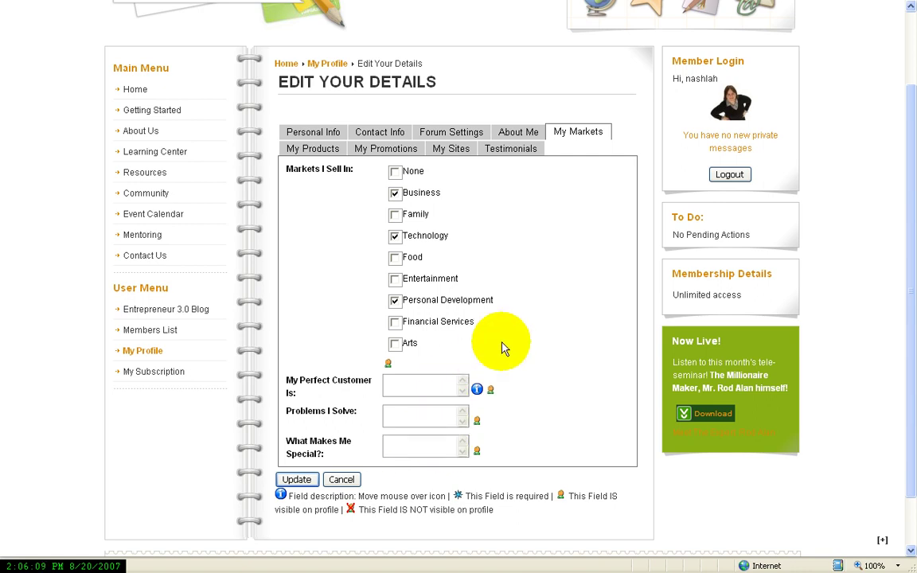
left_click(294, 153)
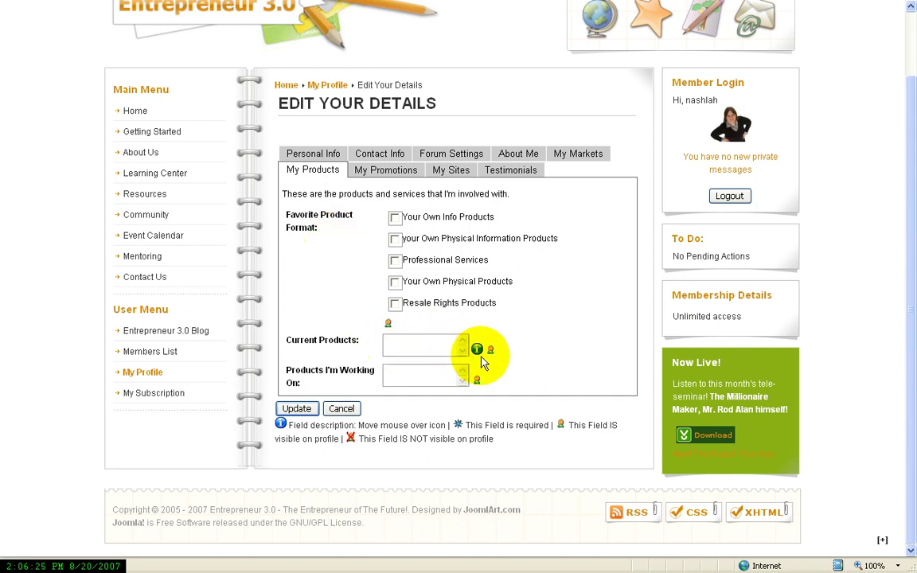
mouse_move(480, 357)
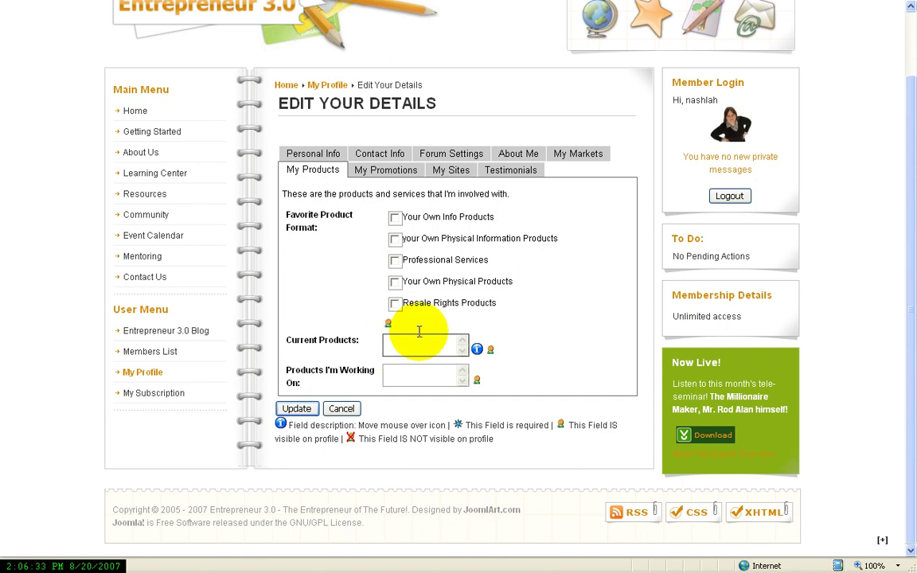
left_click(388, 175)
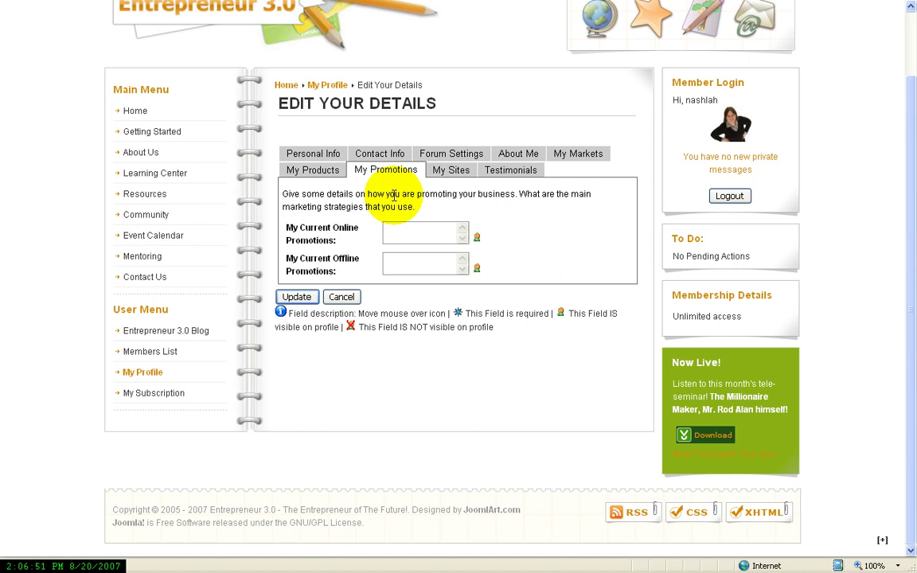
left_click(444, 170)
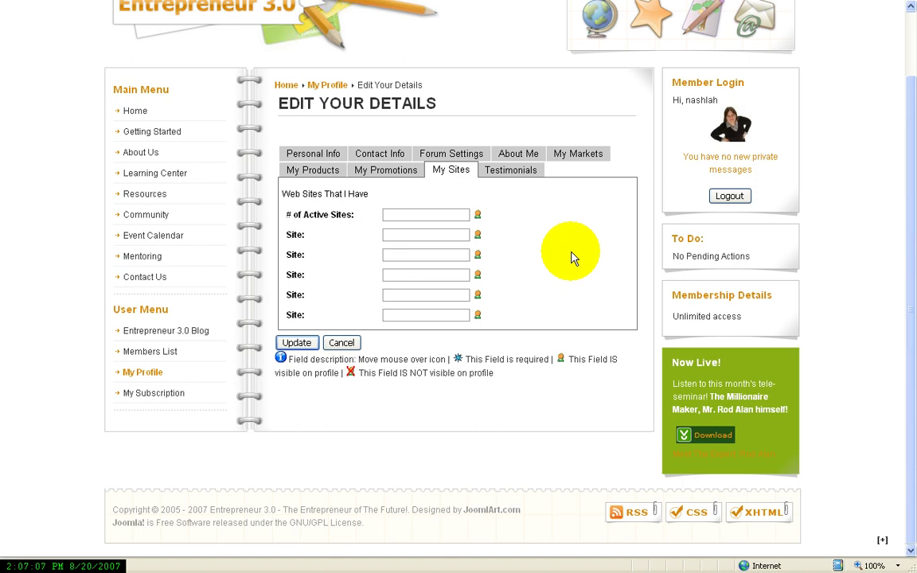
left_click(441, 232)
type("http")
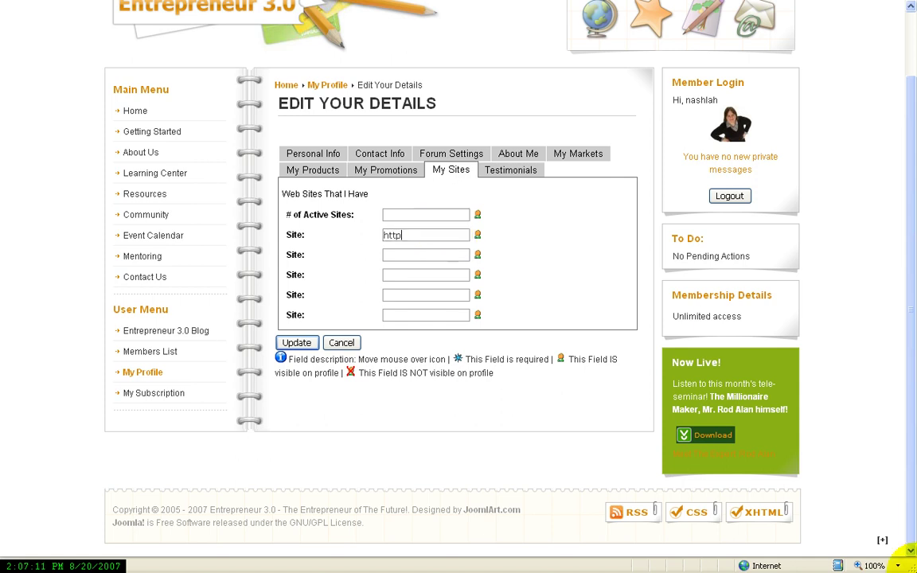
type(":www")
type("/bu")
key("BackSpace")
key("BackSpace")
key("BackSpace")
key("BackSpace")
key("BackSpace")
key("BackSpace")
key("BackSpace")
key("BackSpace")
type("://www.buzzboos")
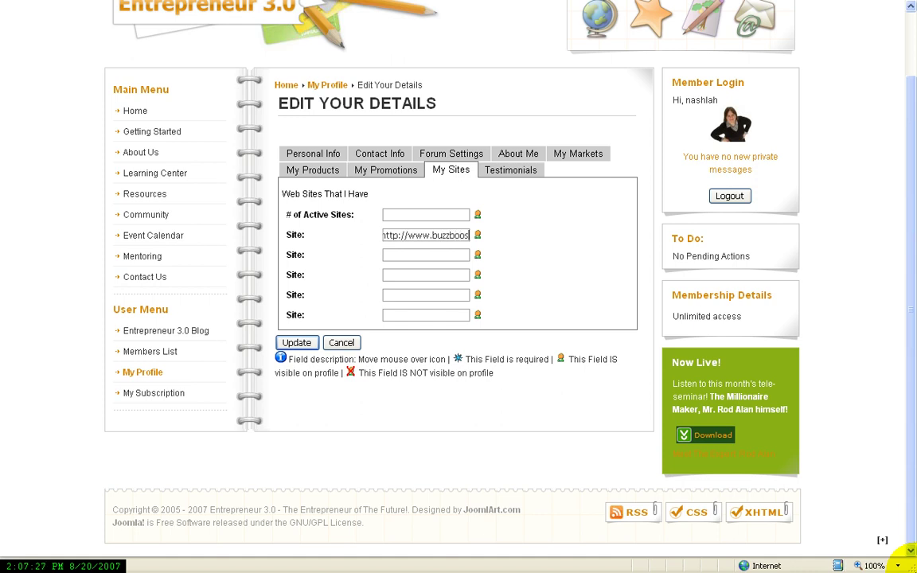
type("ter.com")
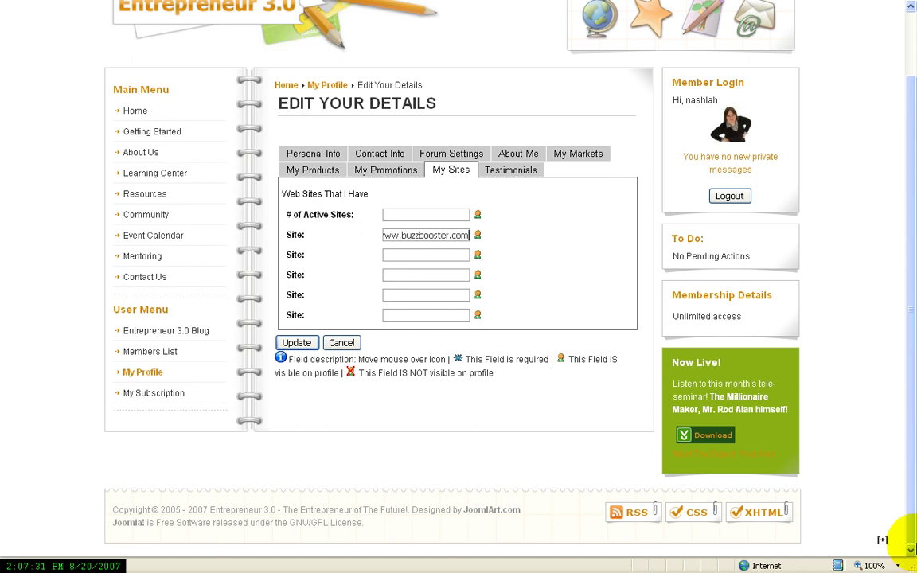
Step: Review the testimonial options and save the updated profile details
left_click(516, 173)
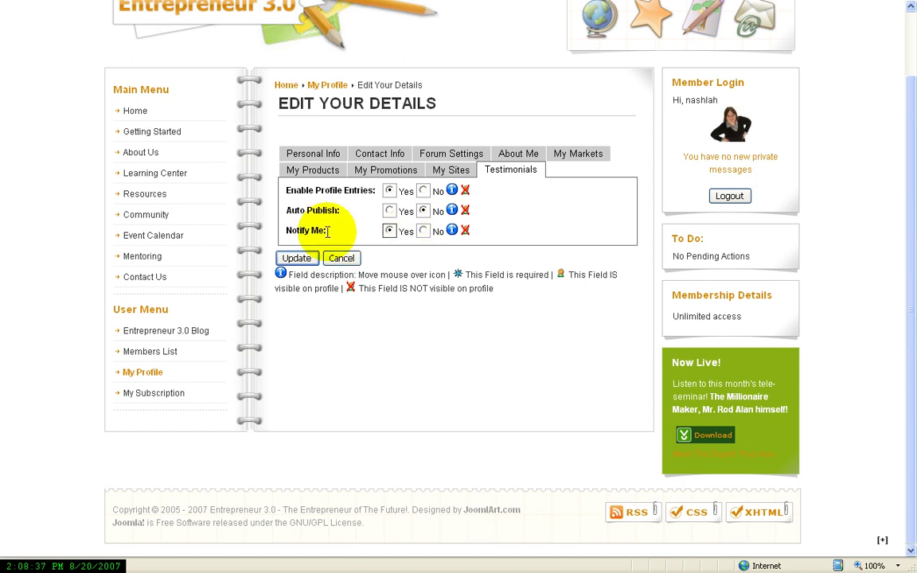
left_click(288, 261)
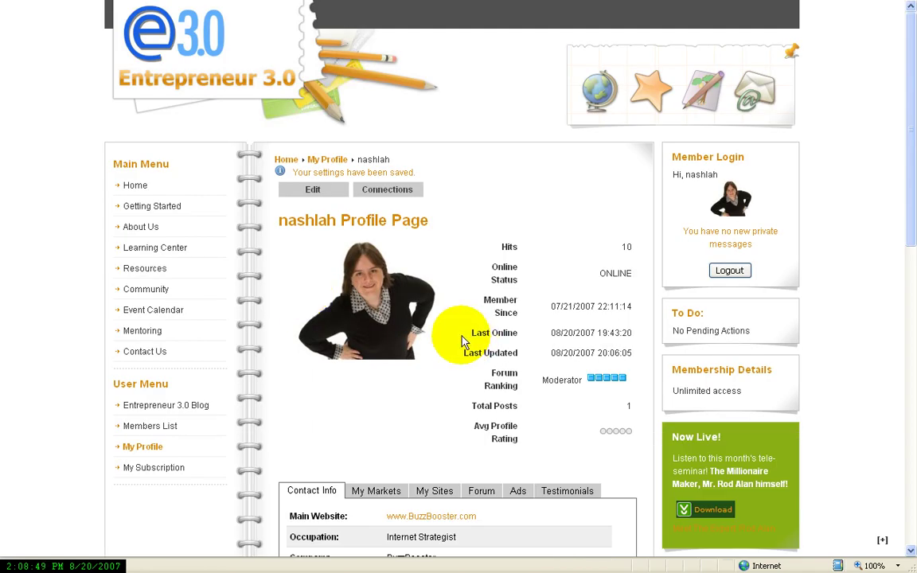
Step: Check the contact info, markets and sites sections on the saved profile page
scroll(464, 341, "down", 2)
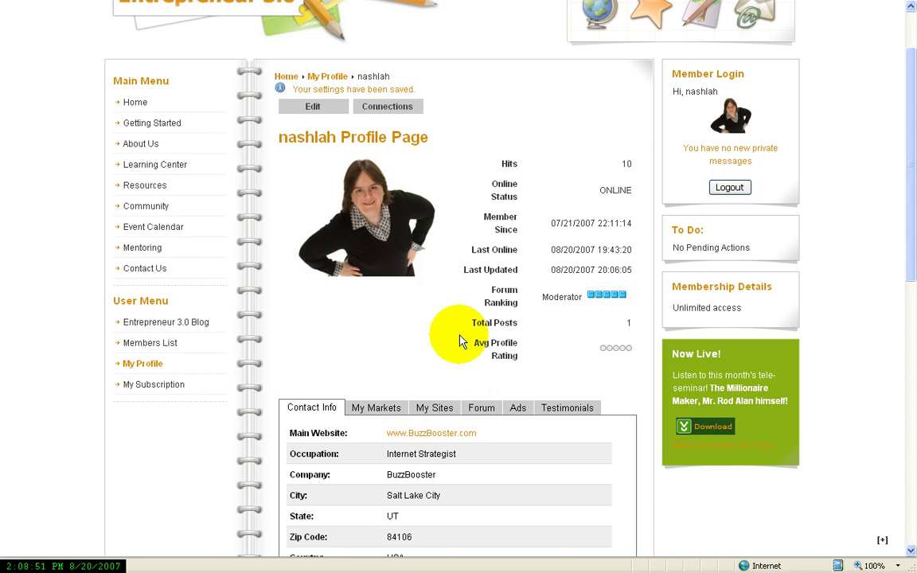
scroll(458, 387, "down", 2)
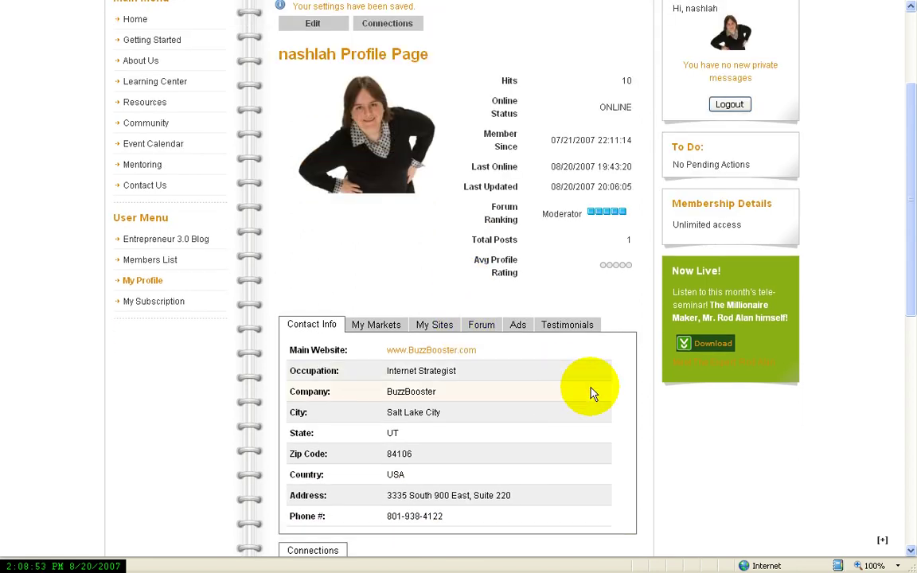
scroll(638, 390, "down", 2)
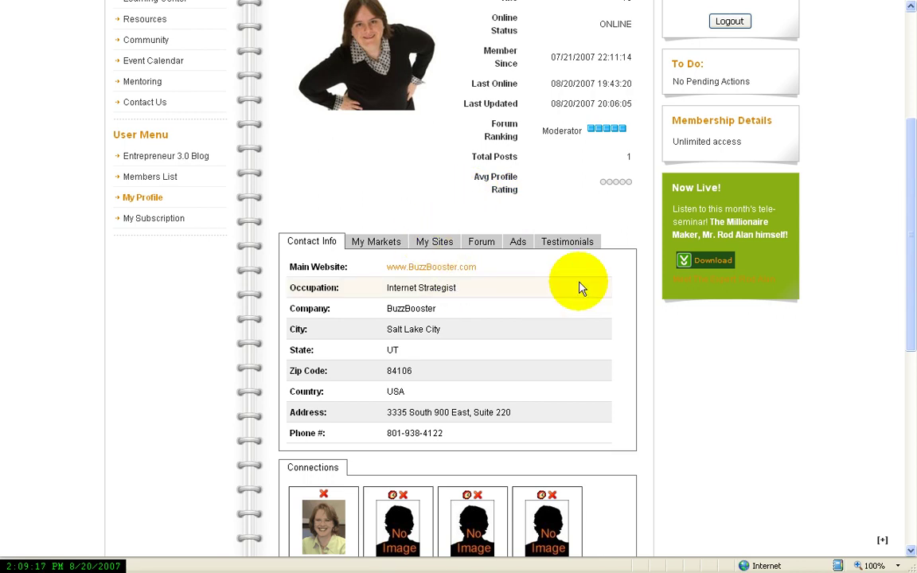
left_click(388, 242)
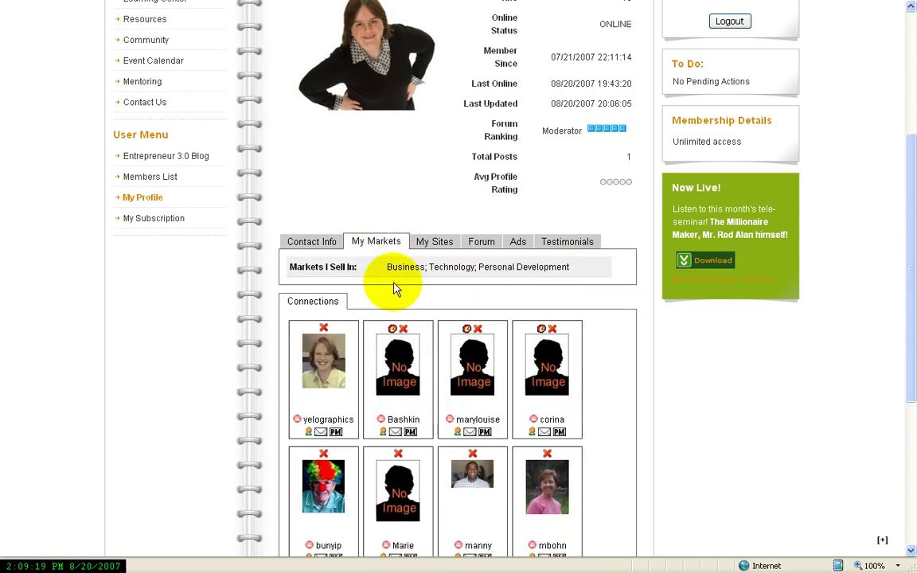
left_click(438, 244)
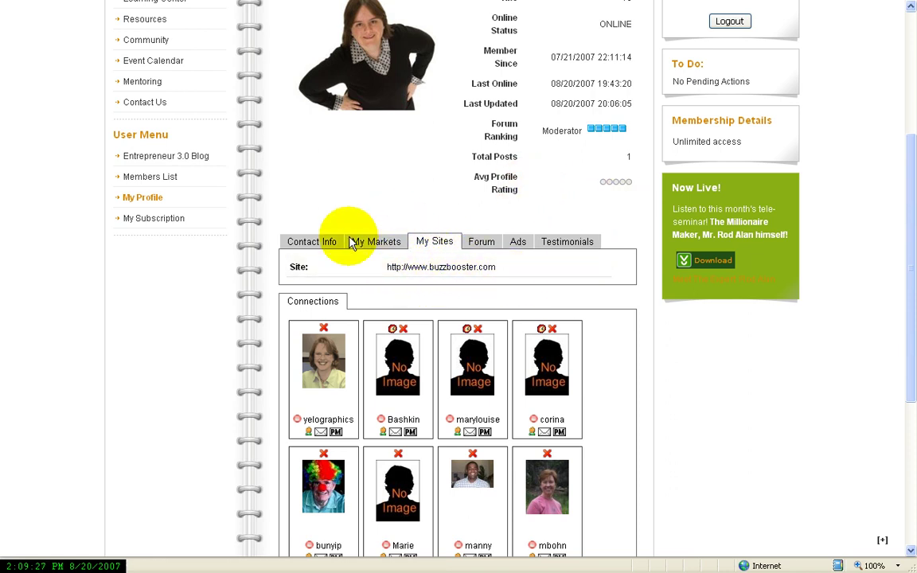
left_click(307, 241)
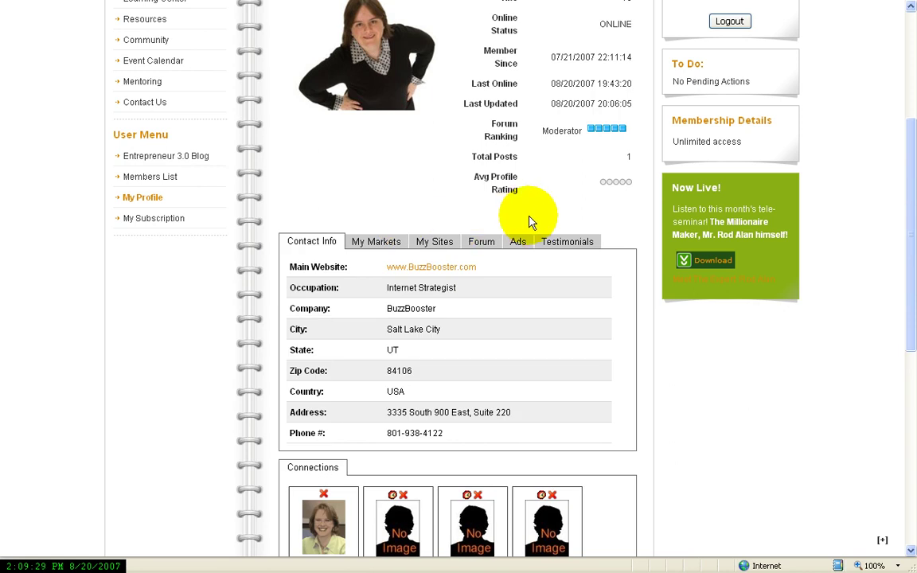